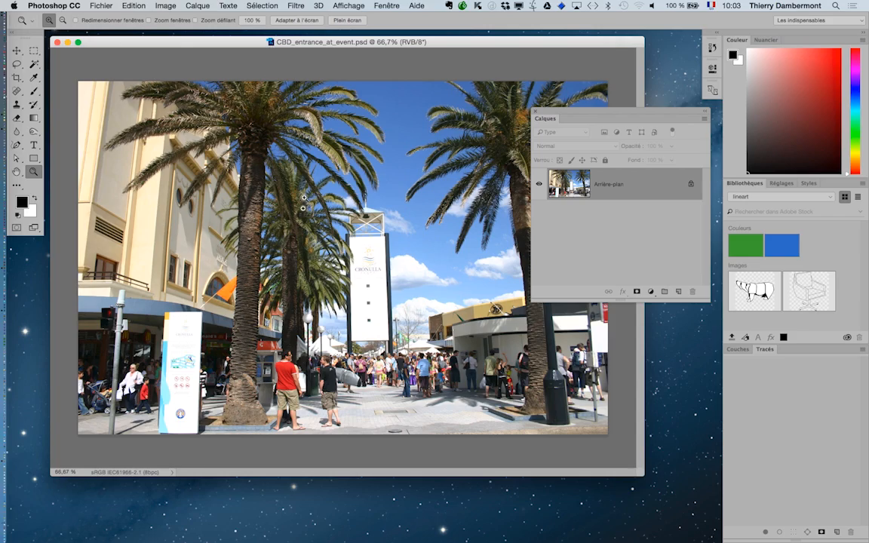
- Examine the palm trees and the Cronulla Plaza tower sign up close at 300% to judge the photo's detail
{"action": "left_click", "coordinate": [306, 219]}
{"action": "left_click", "coordinate": [306, 220]}
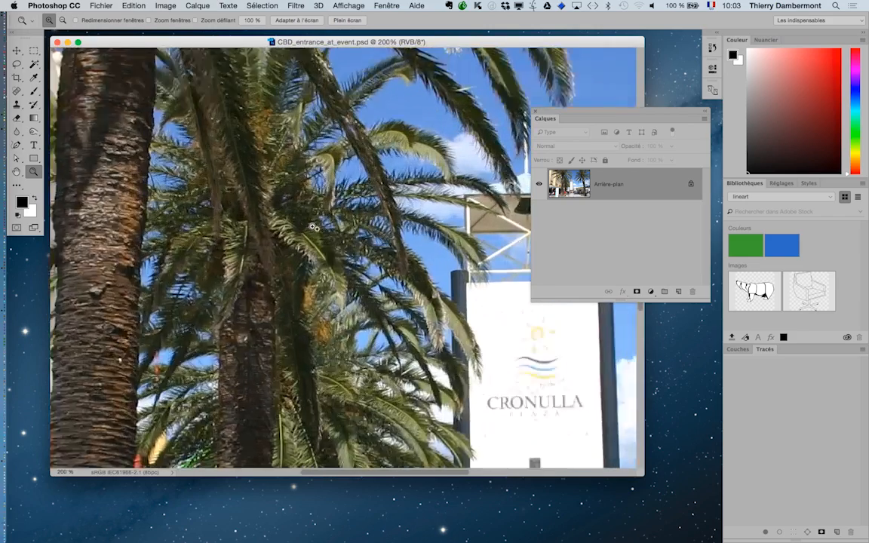
{"action": "key", "text": "space"}
{"action": "left_click_drag", "start_coordinate": [330, 266], "coordinate": [280, 131]}
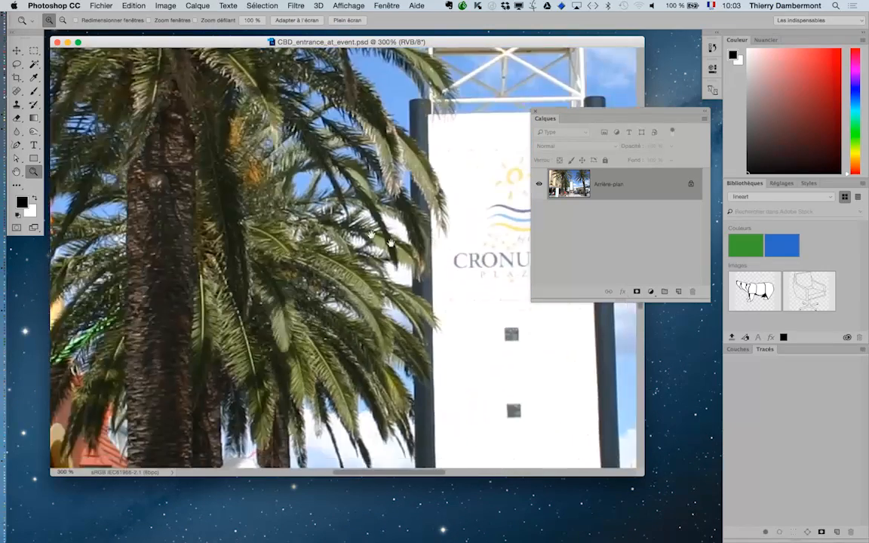
{"action": "left_click_drag", "start_coordinate": [467, 203], "coordinate": [319, 248]}
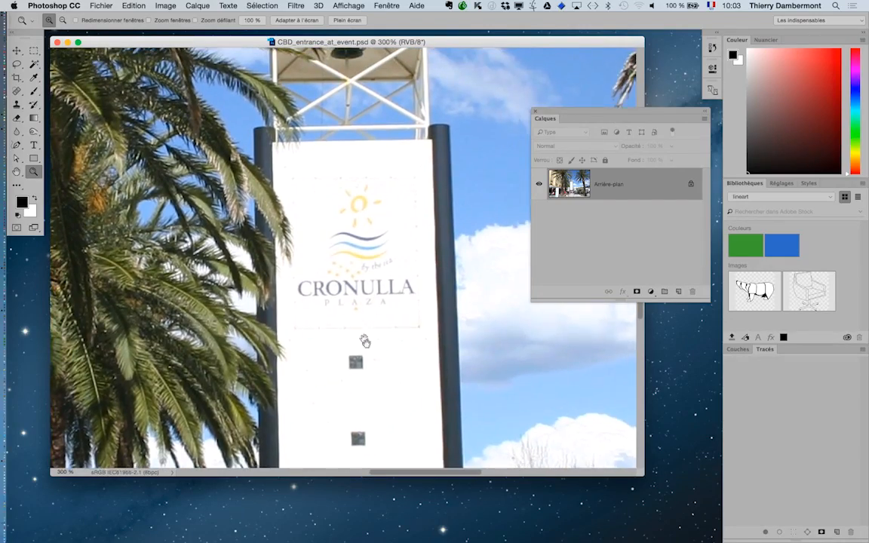
{"action": "left_click_drag", "start_coordinate": [365, 338], "coordinate": [416, 442]}
{"action": "left_click_drag", "start_coordinate": [395, 314], "coordinate": [481, 352]}
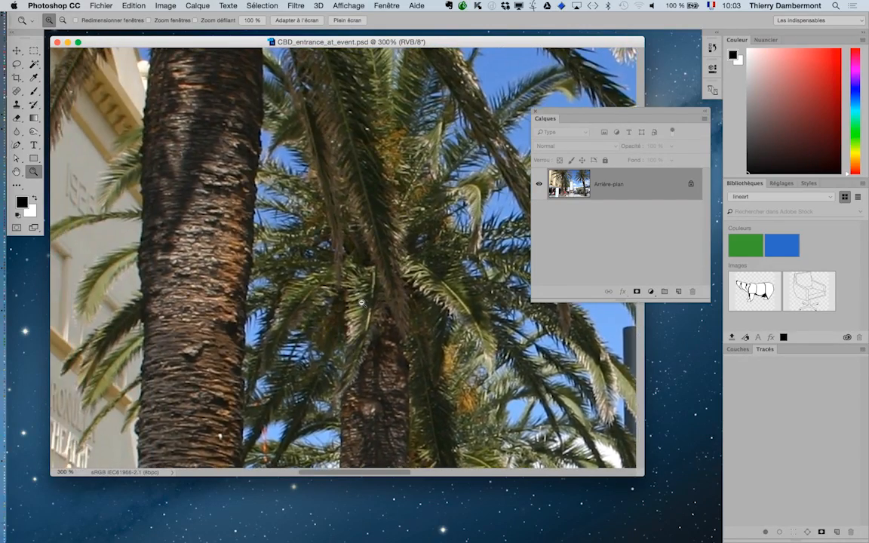
{"action": "left_click", "coordinate": [361, 304], "text": "alt"}
{"action": "left_click", "coordinate": [361, 305], "text": "alt"}
{"action": "left_click", "coordinate": [361, 305], "text": "alt"}
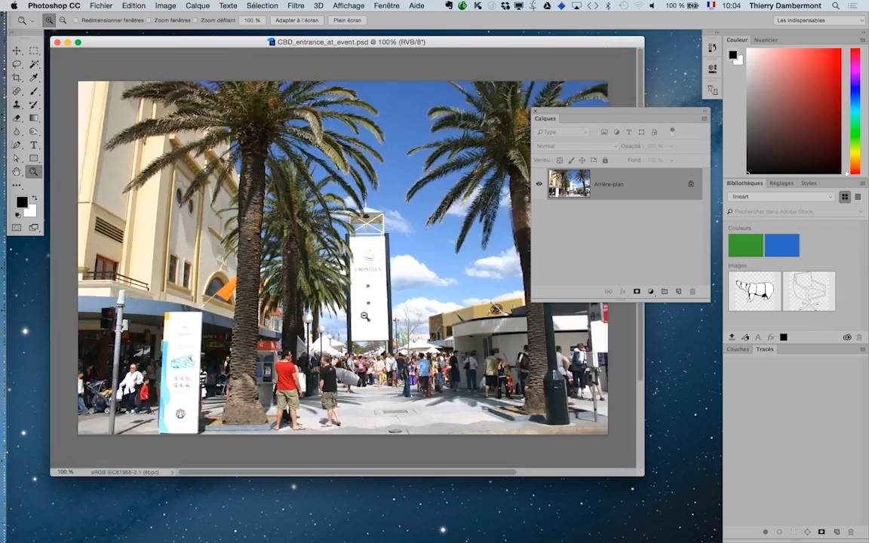
{"action": "left_click_drag", "start_coordinate": [549, 113], "coordinate": [632, 144]}
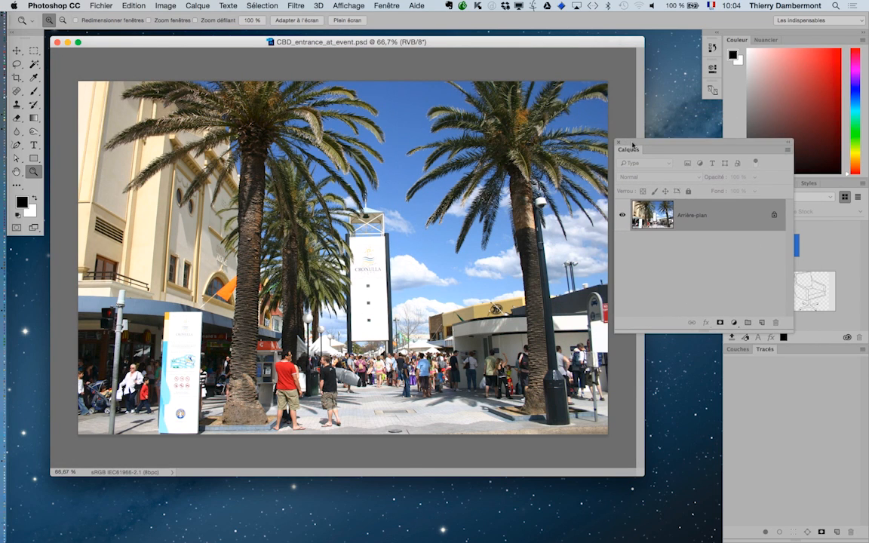
{"action": "left_click", "coordinate": [168, 7]}
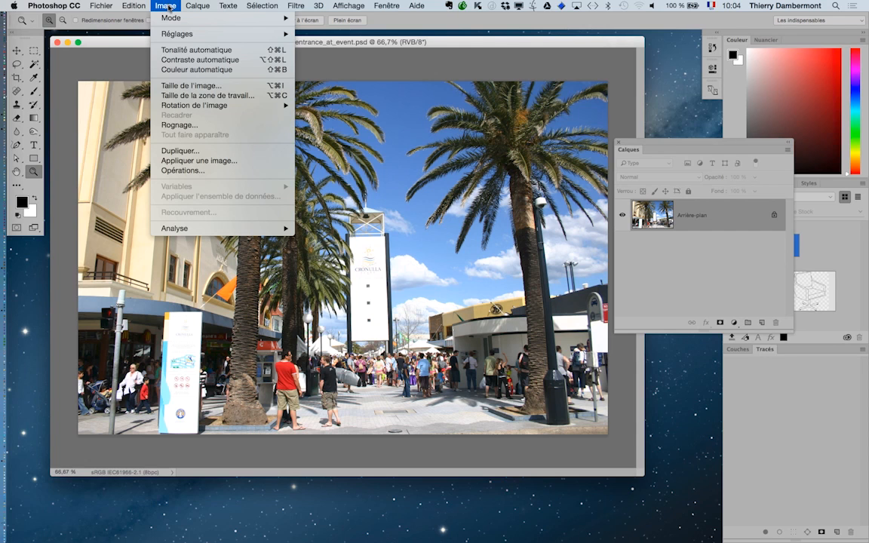
{"action": "left_click", "coordinate": [181, 85]}
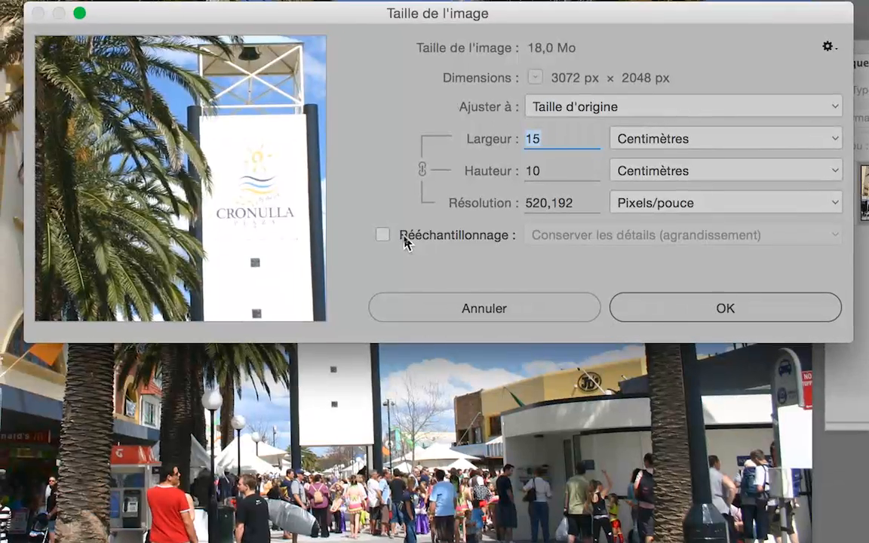
{"action": "left_click", "coordinate": [406, 242]}
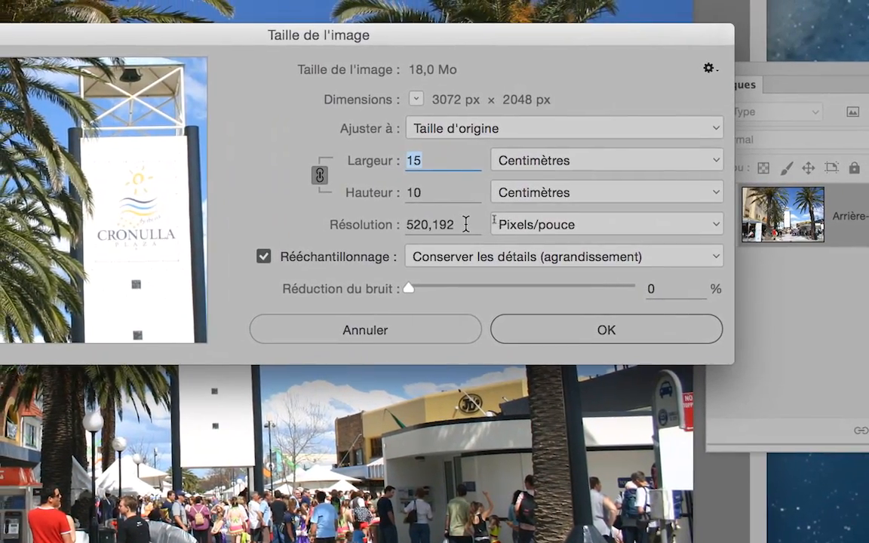
{"action": "left_click_drag", "start_coordinate": [475, 215], "coordinate": [422, 213]}
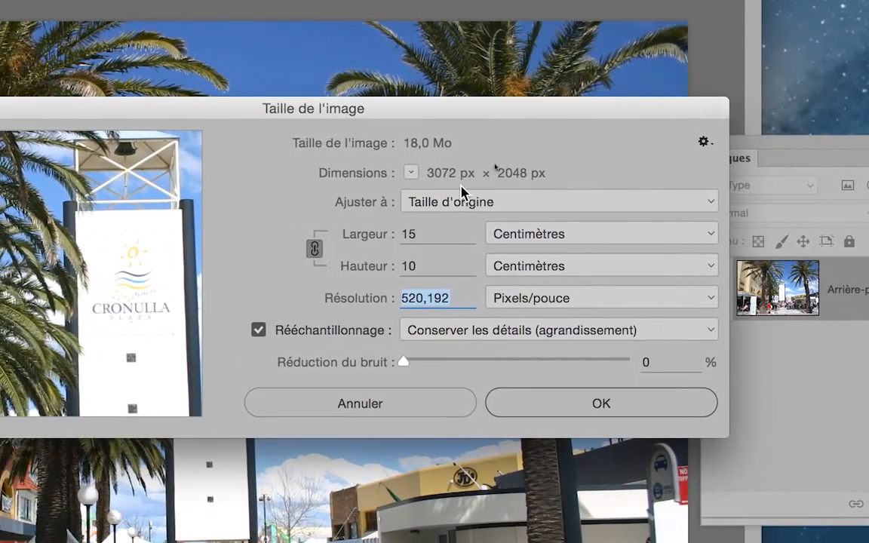
{"action": "key", "text": "alt"}
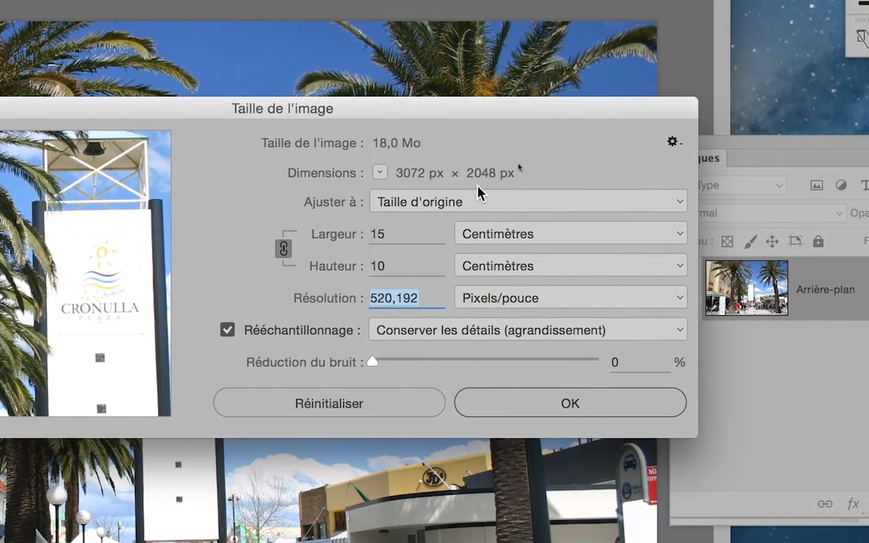
{"action": "left_click", "coordinate": [443, 271]}
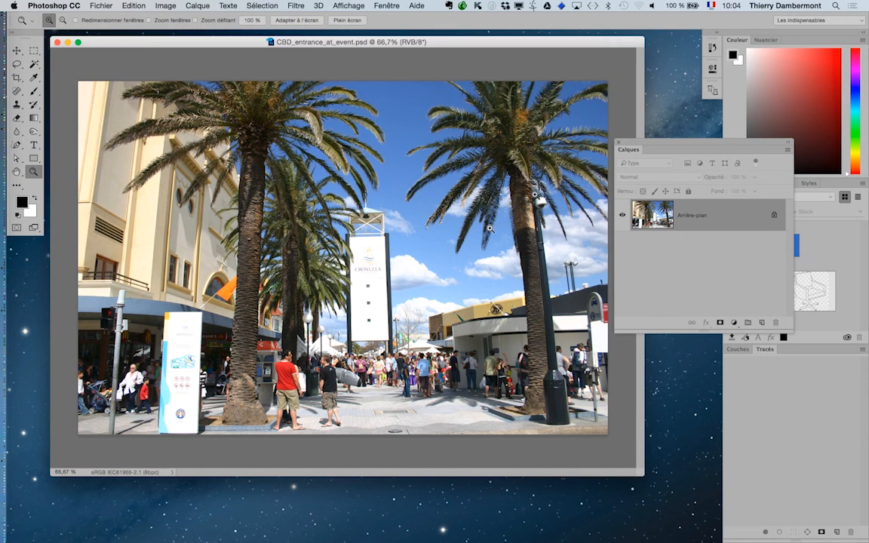
- Convert the locked background layer (Arrière-plan) to a smart object
{"action": "left_click_drag", "start_coordinate": [635, 145], "coordinate": [542, 134]}
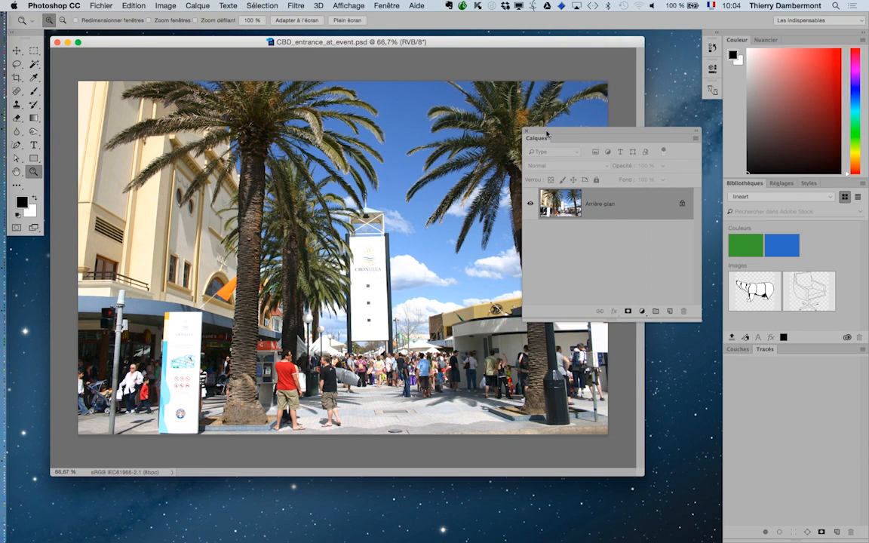
{"action": "key", "text": "alt"}
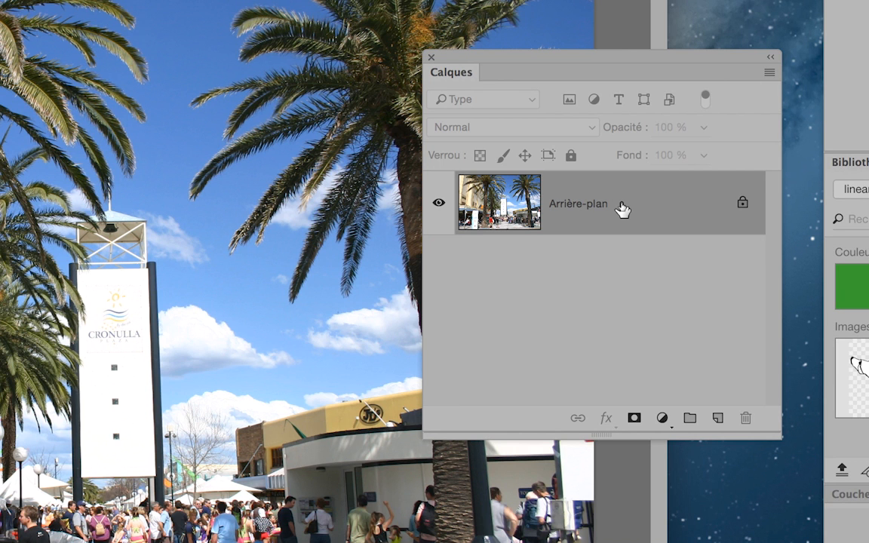
{"action": "right_click", "coordinate": [622, 202]}
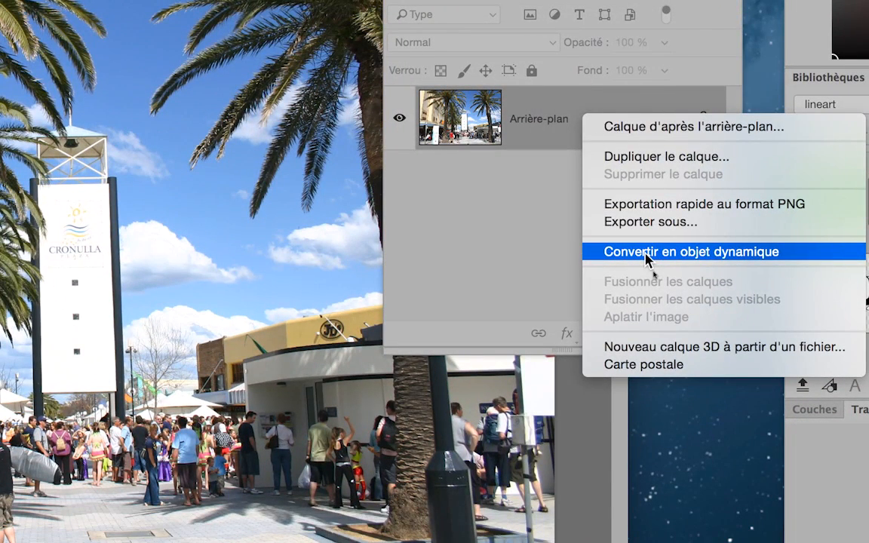
{"action": "left_click", "coordinate": [646, 259]}
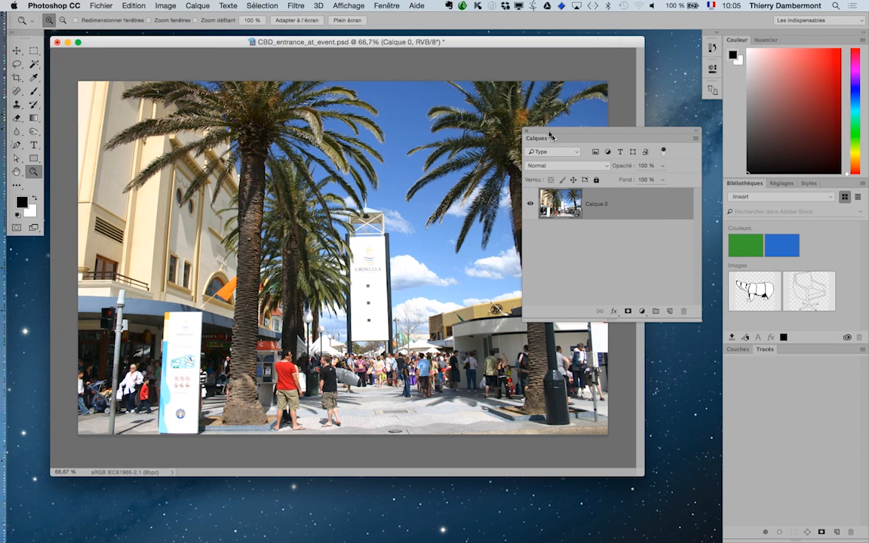
{"action": "left_click_drag", "start_coordinate": [551, 137], "coordinate": [552, 149]}
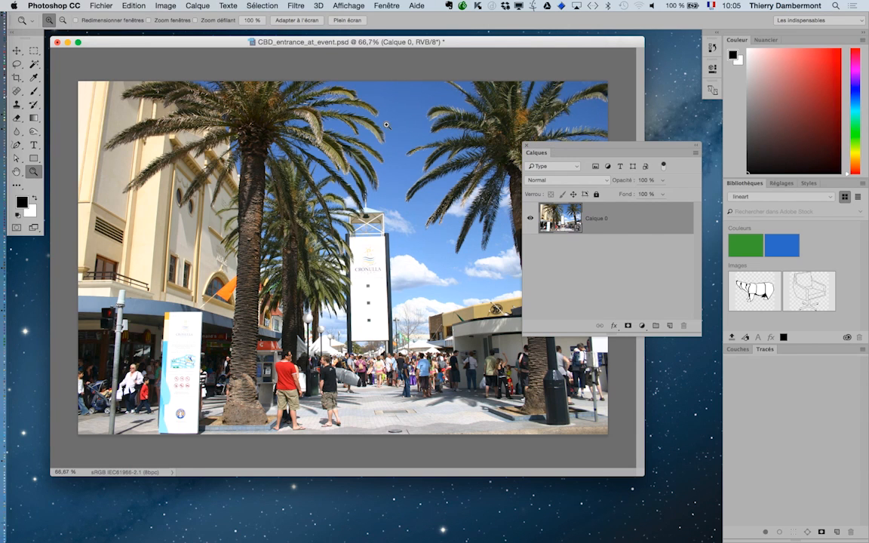
- Resize the image with resampling enabled and a resolution of 200 pixels/inch
{"action": "left_click", "coordinate": [157, 9]}
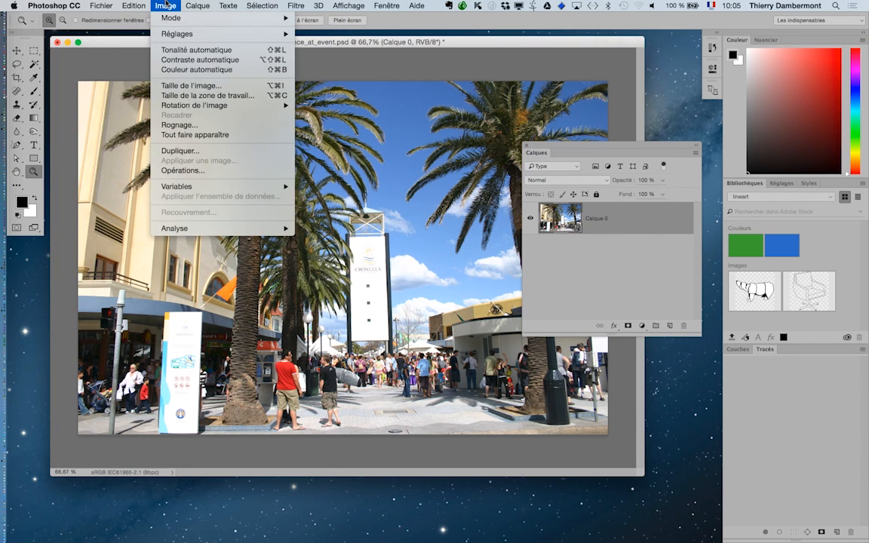
{"action": "left_click", "coordinate": [187, 88]}
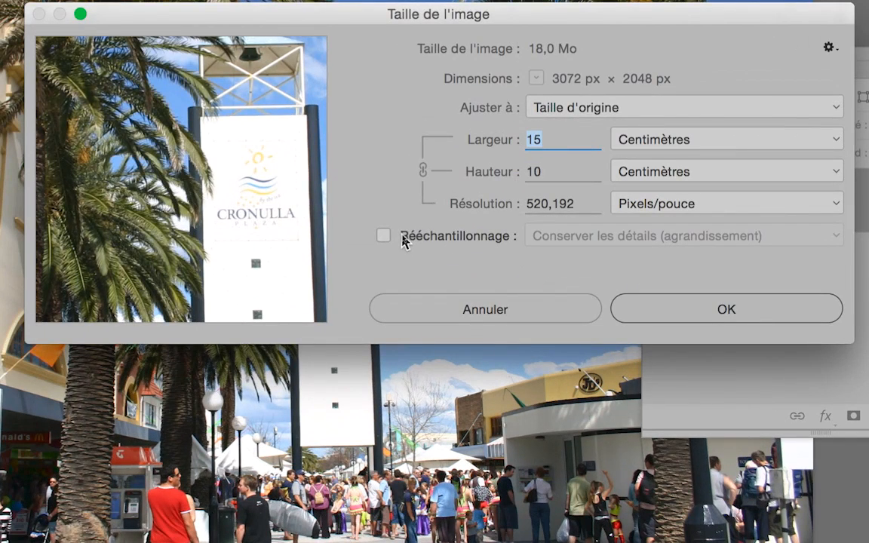
{"action": "left_click", "coordinate": [402, 240]}
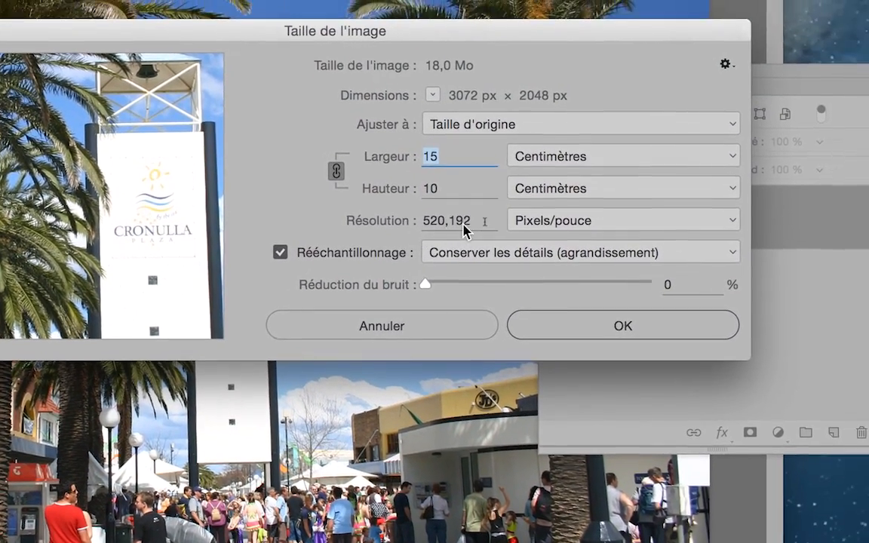
{"action": "double_click", "coordinate": [452, 221]}
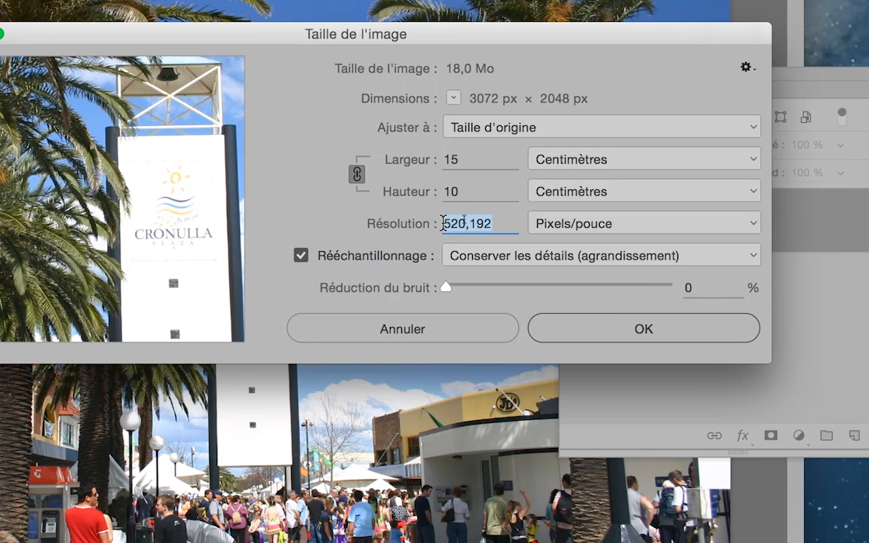
{"action": "type", "text": "200"}
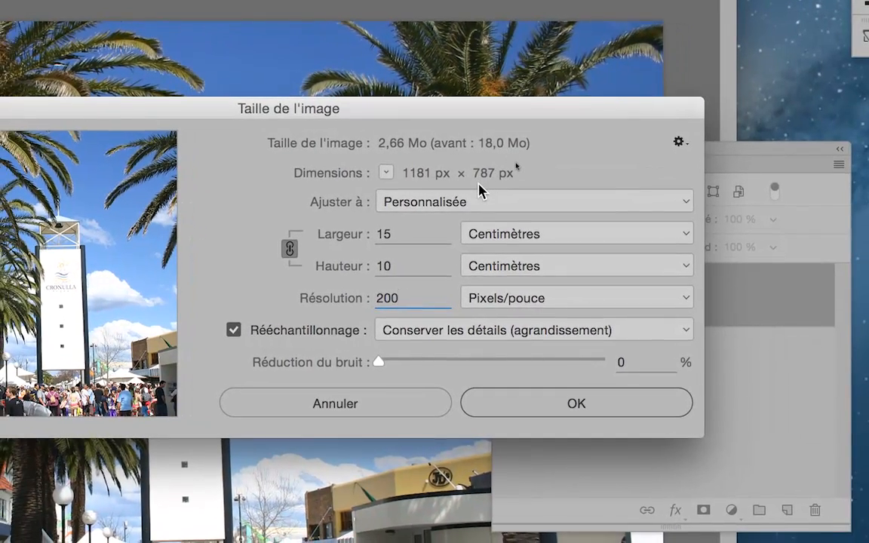
{"action": "key", "text": "alt"}
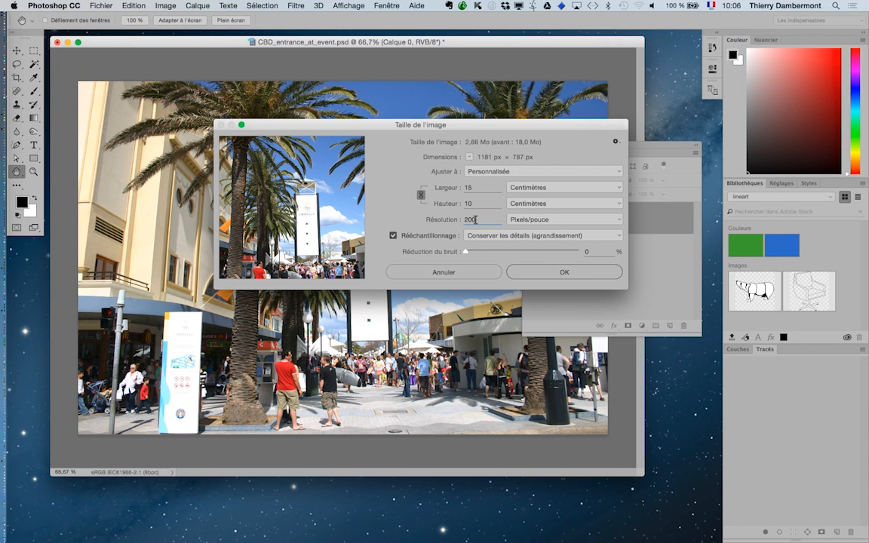
{"action": "key", "text": "alt"}
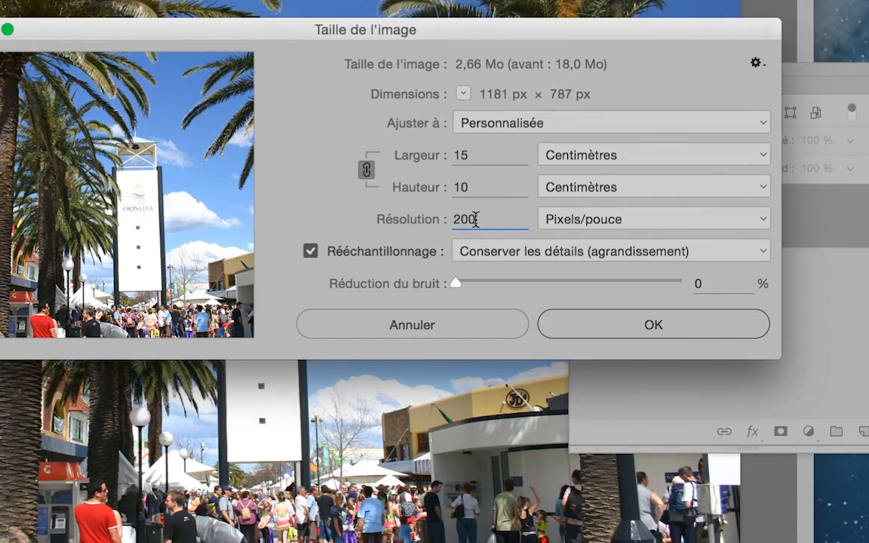
{"action": "key", "text": "alt"}
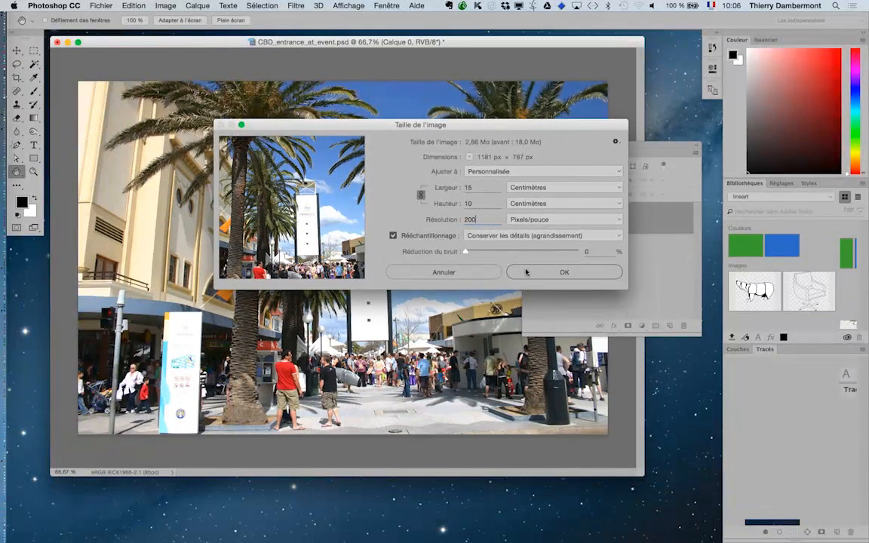
{"action": "left_click", "coordinate": [526, 272]}
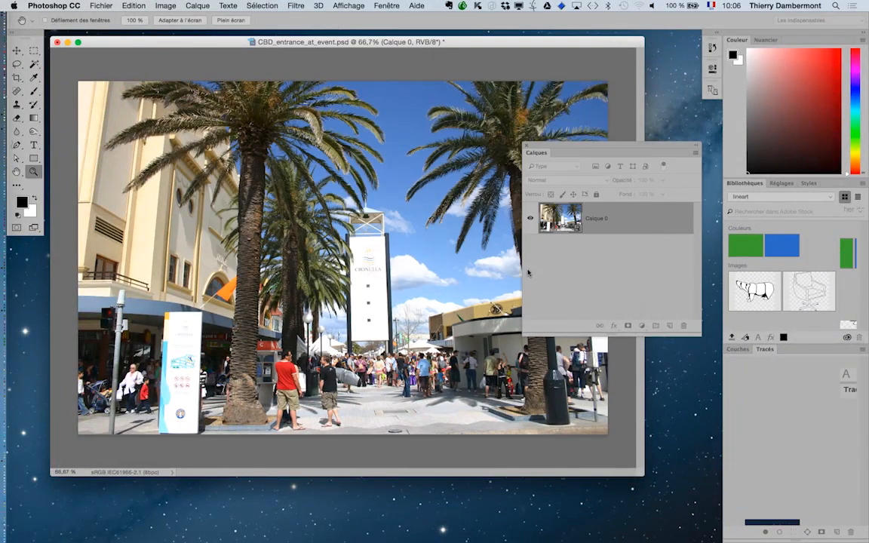
- Examine the palm trees and the tower sign in the resampled image at up to 700% magnification
{"action": "key", "text": "z"}
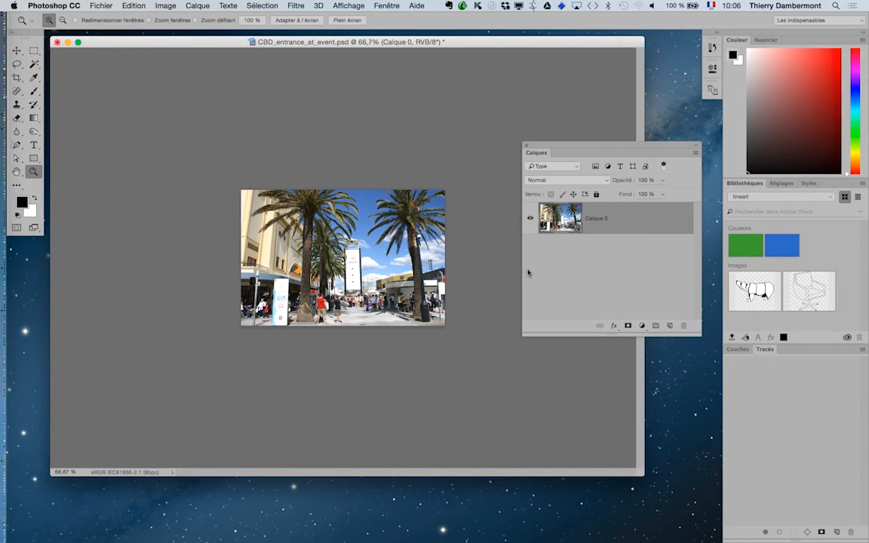
{"action": "left_click", "coordinate": [315, 261]}
{"action": "left_click", "coordinate": [315, 260]}
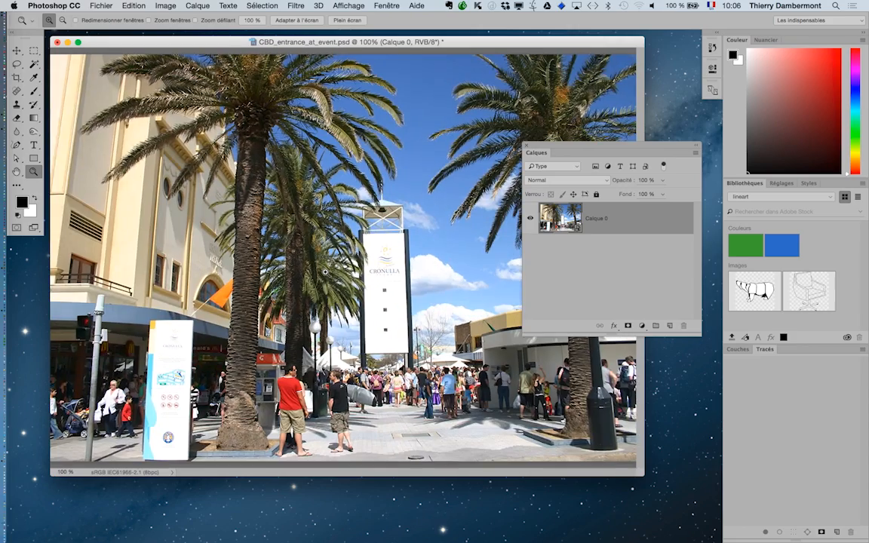
{"action": "left_click", "coordinate": [324, 272]}
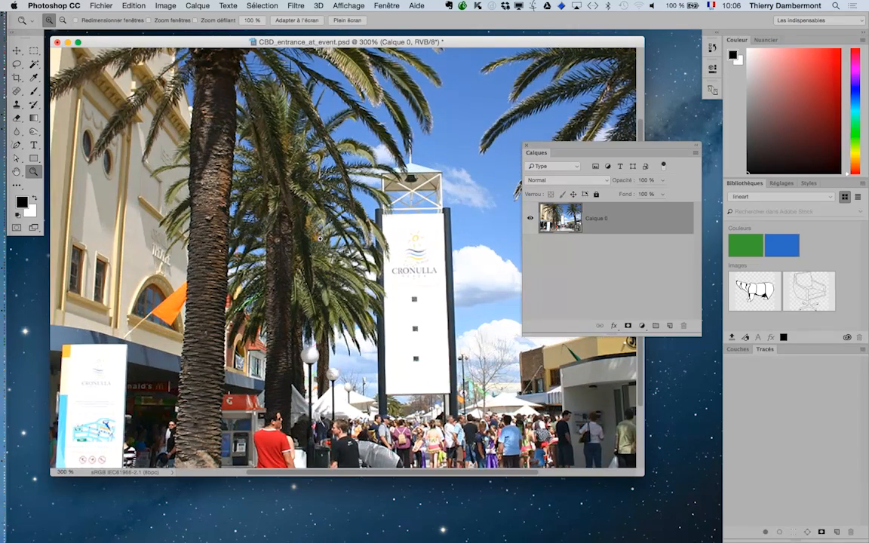
{"action": "left_click", "coordinate": [320, 239]}
{"action": "left_click", "coordinate": [320, 239]}
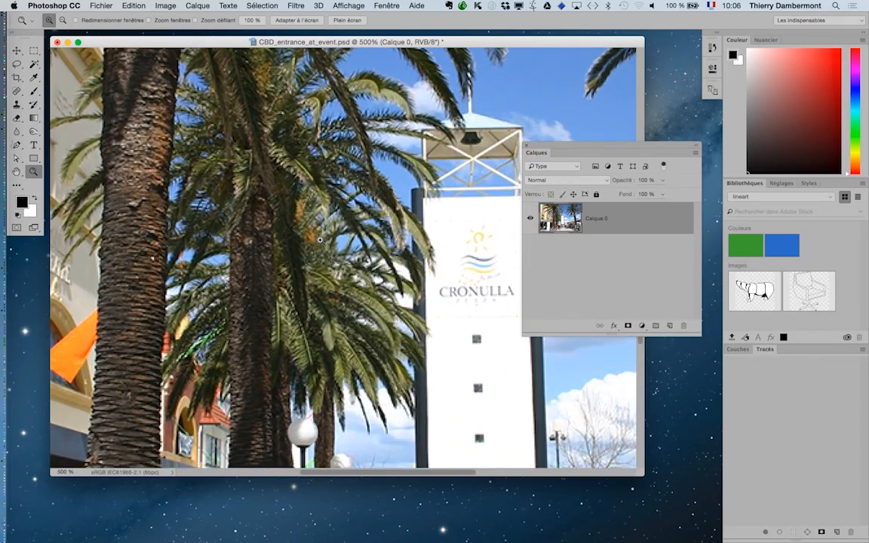
{"action": "left_click", "coordinate": [320, 240]}
{"action": "left_click", "coordinate": [320, 240]}
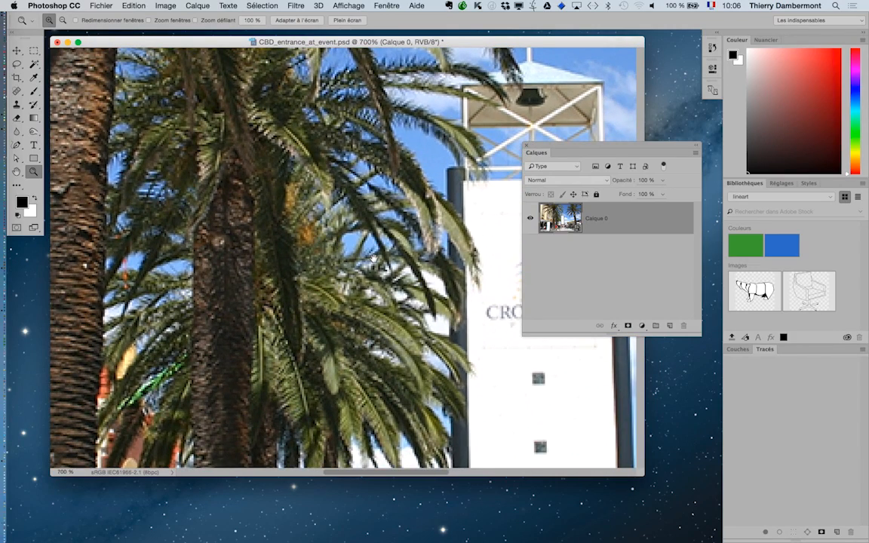
{"action": "left_click_drag", "start_coordinate": [448, 275], "coordinate": [341, 251]}
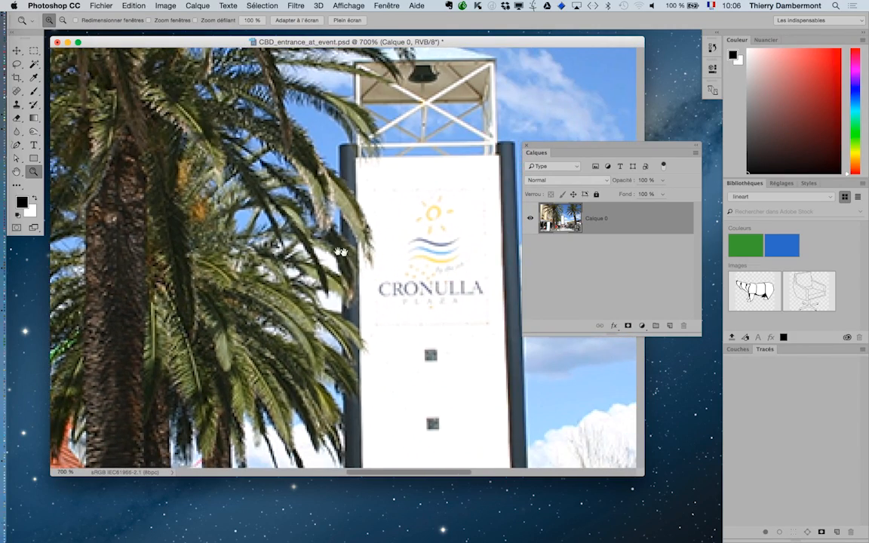
{"action": "left_click", "coordinate": [398, 257], "text": "alt"}
{"action": "left_click", "coordinate": [398, 255], "text": "alt"}
{"action": "left_click", "coordinate": [396, 254], "text": "alt"}
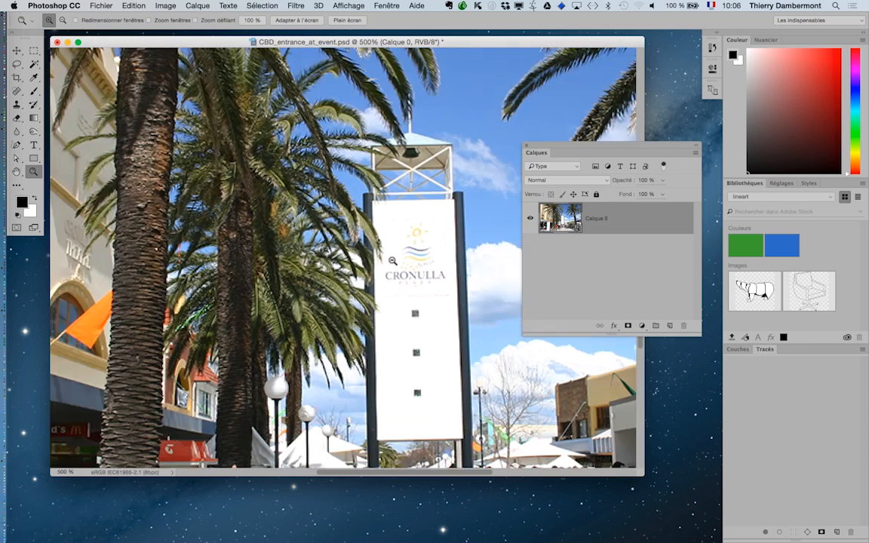
{"action": "left_click", "coordinate": [392, 260], "text": "alt"}
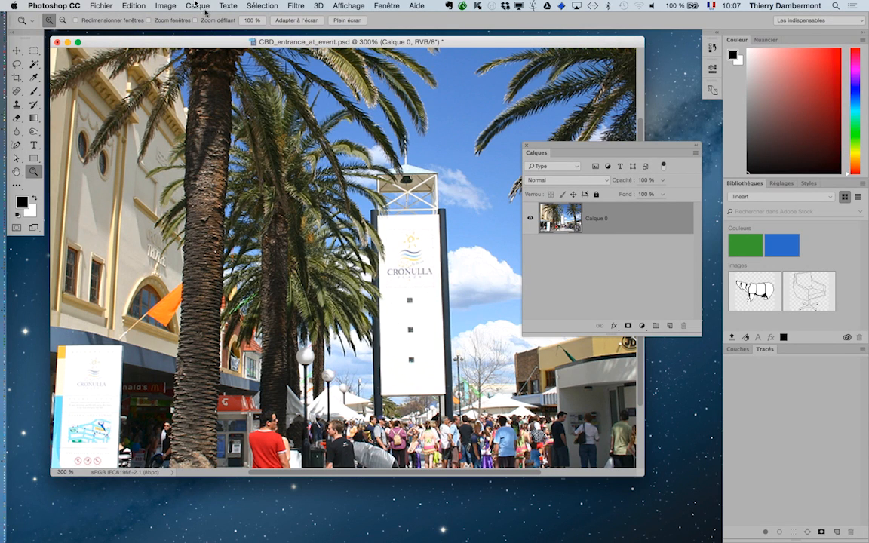
- Resize the smart object image to a resolution of 20 pixels/inch with resampling enabled and Conserver les détails (agrandissement)
{"action": "left_click", "coordinate": [168, 6]}
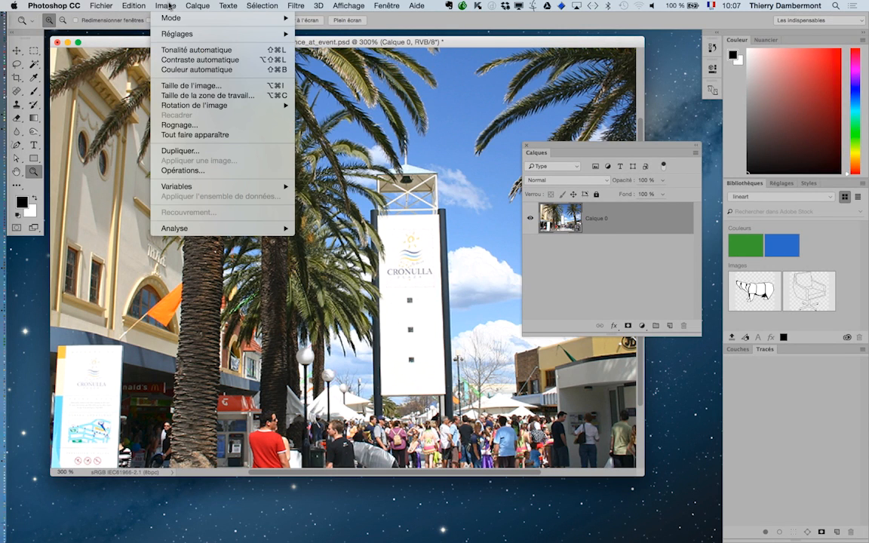
{"action": "left_click", "coordinate": [185, 86]}
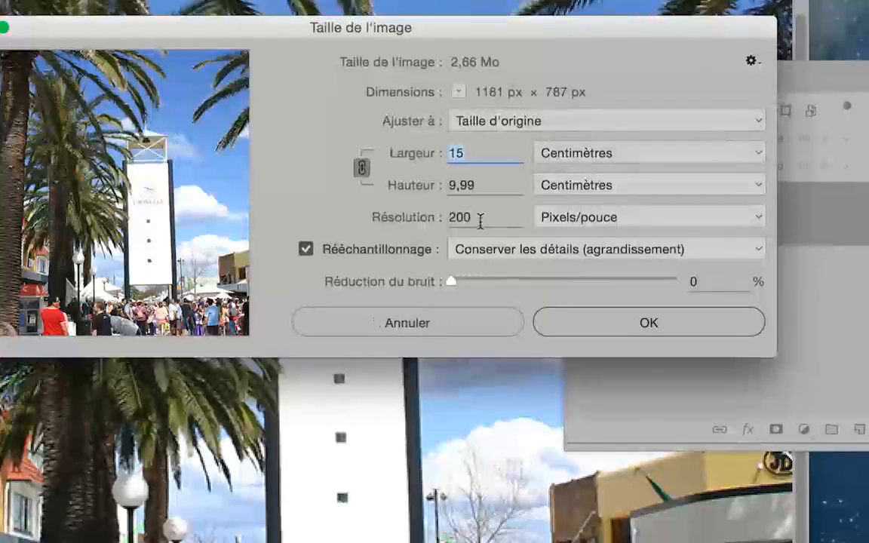
{"action": "double_click", "coordinate": [459, 218]}
{"action": "type", "text": "20"}
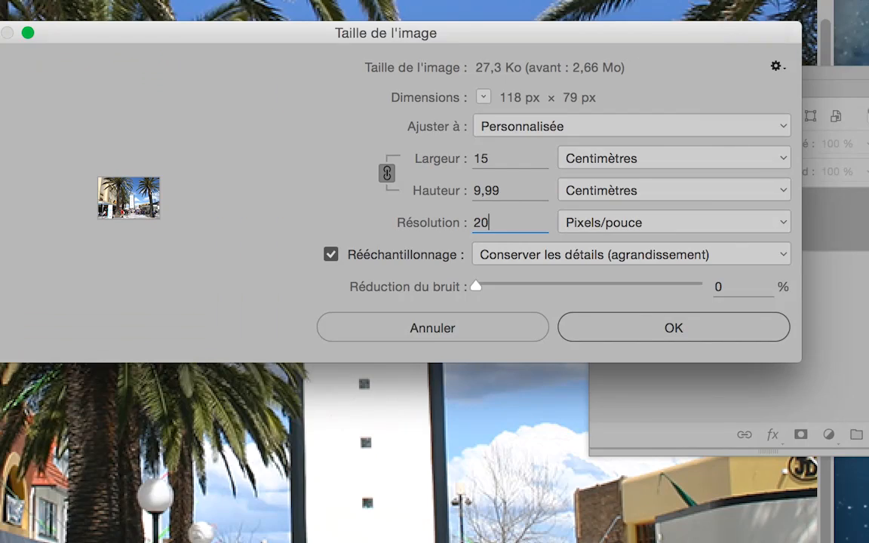
{"action": "key", "text": "alt"}
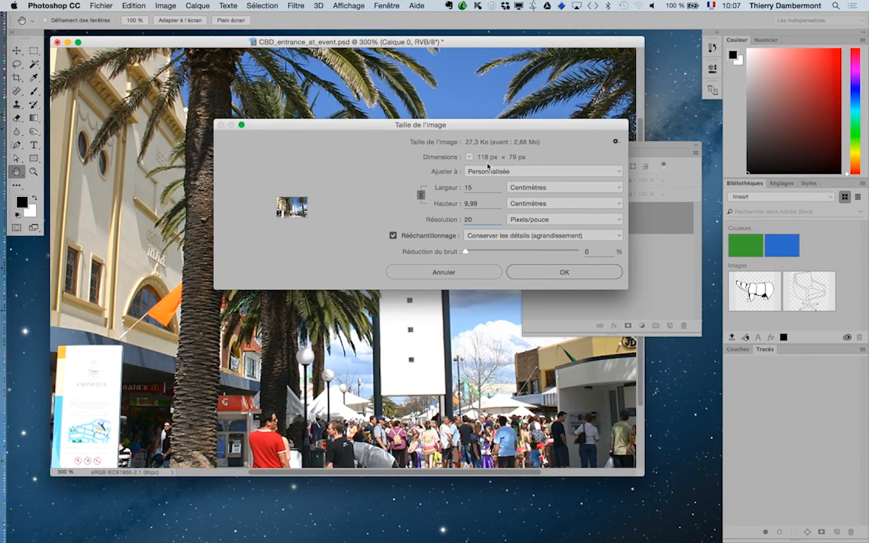
{"action": "key", "text": "alt"}
{"action": "left_click", "coordinate": [564, 273]}
- Examine the downsampled image at up to 1600% magnification, moving the floating layers window clear of the photo
{"action": "key", "text": "z"}
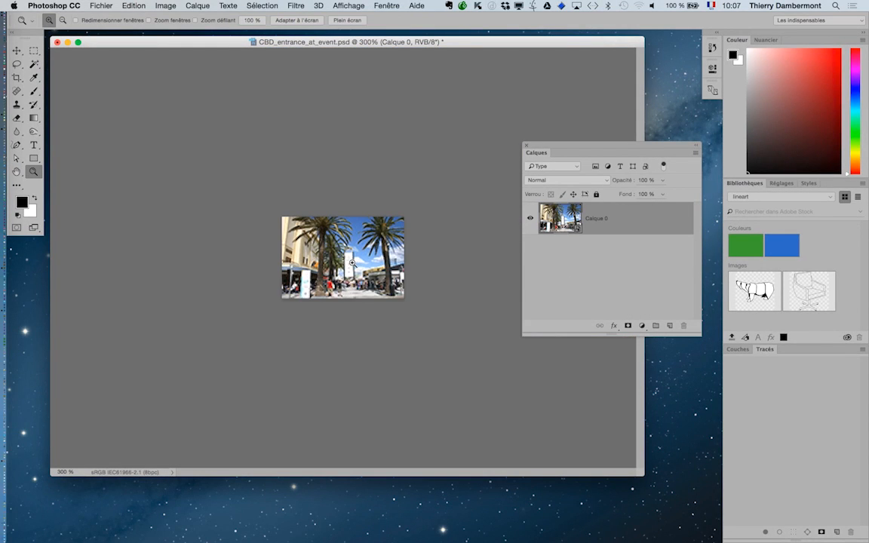
{"action": "left_click", "coordinate": [352, 263]}
{"action": "left_click", "coordinate": [348, 256]}
{"action": "left_click", "coordinate": [358, 247]}
{"action": "left_click", "coordinate": [374, 236]}
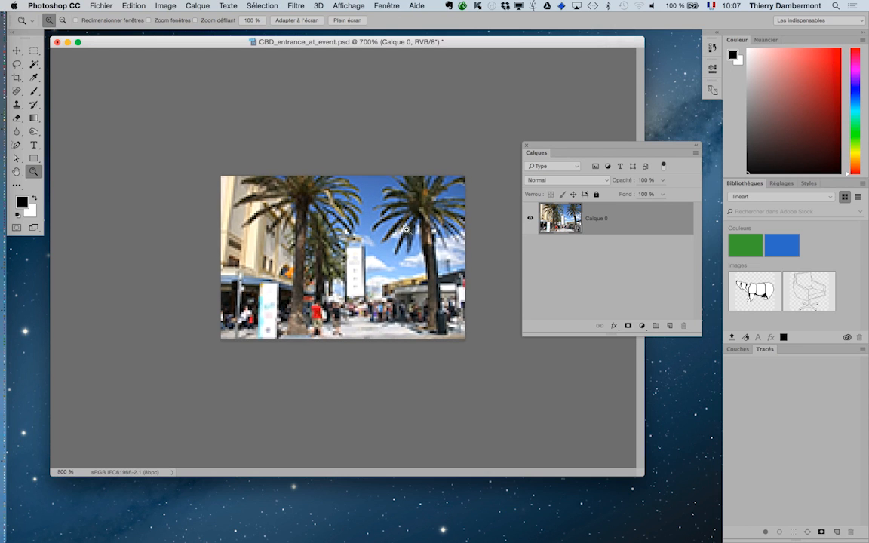
{"action": "left_click", "coordinate": [405, 233]}
{"action": "left_click", "coordinate": [408, 231]}
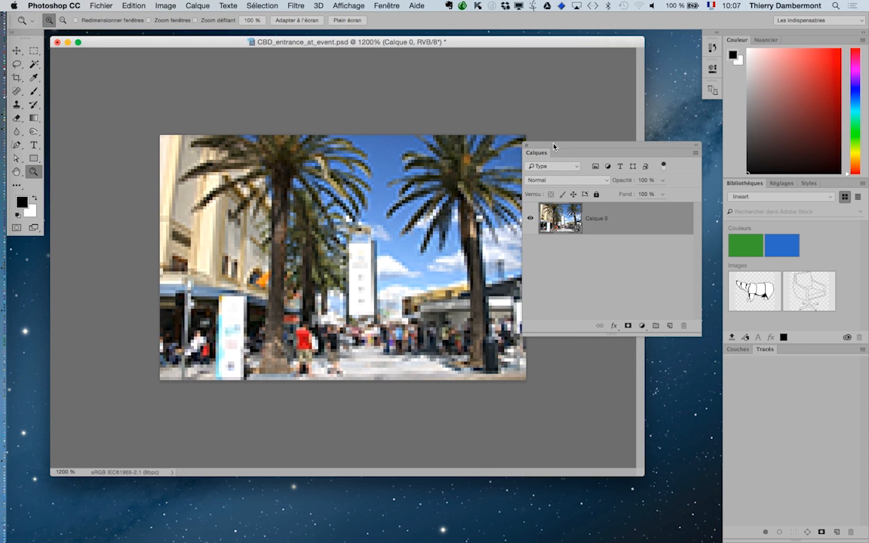
{"action": "left_click_drag", "start_coordinate": [553, 146], "coordinate": [617, 138]}
{"action": "left_click", "coordinate": [417, 251]}
{"action": "left_click", "coordinate": [332, 268]}
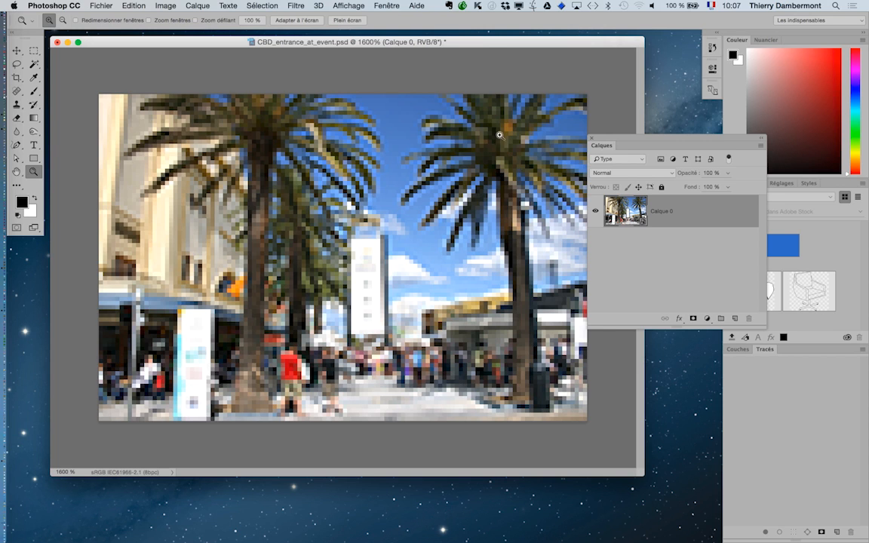
{"action": "left_click_drag", "start_coordinate": [614, 140], "coordinate": [630, 138]}
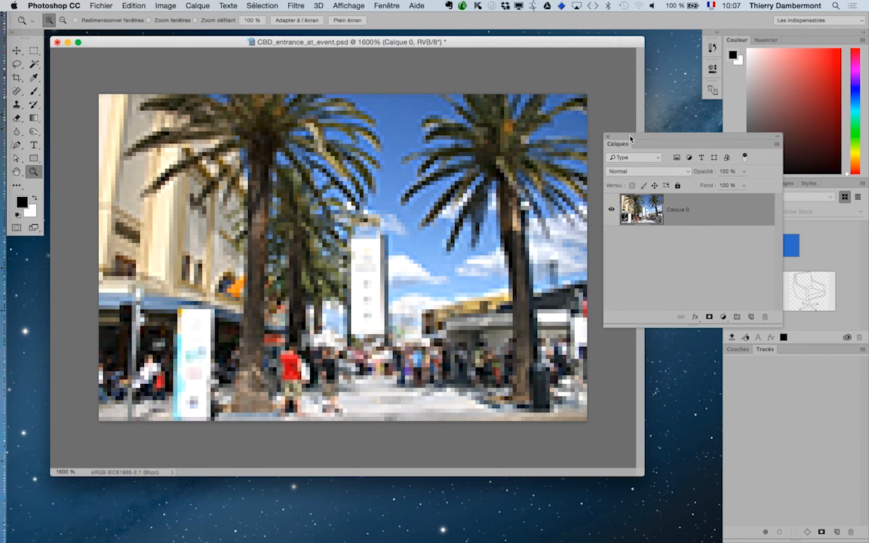
- Check the downsampled photo's pixel dimensions and resolution in the image size settings
{"action": "left_click", "coordinate": [164, 5]}
{"action": "left_click", "coordinate": [399, 117]}
{"action": "key", "text": "alt"}
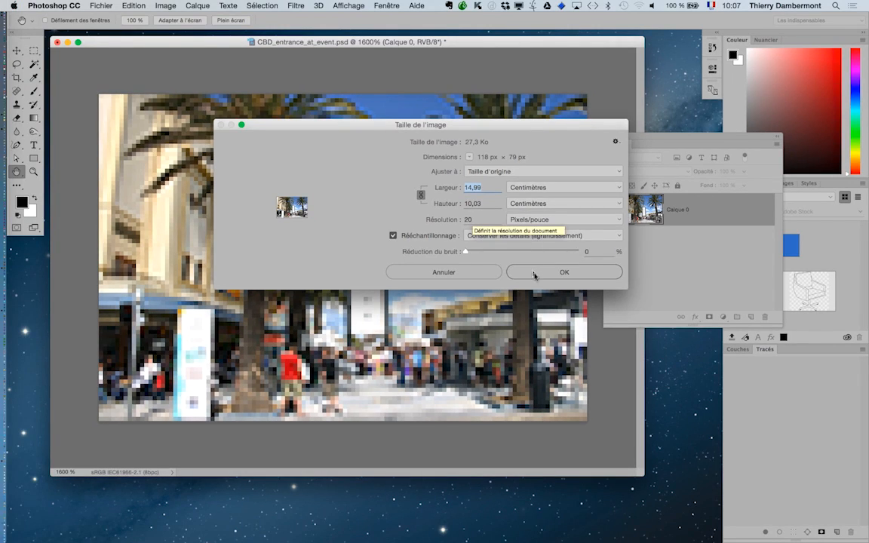
{"action": "left_click", "coordinate": [534, 273]}
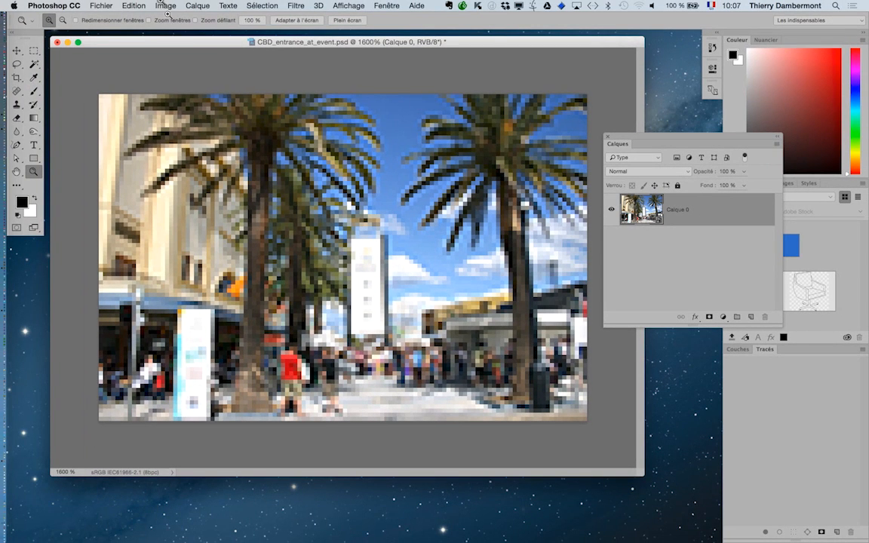
- Resize the image back up to a resolution of 200 pixels/inch with resampling enabled
{"action": "left_click", "coordinate": [162, 7]}
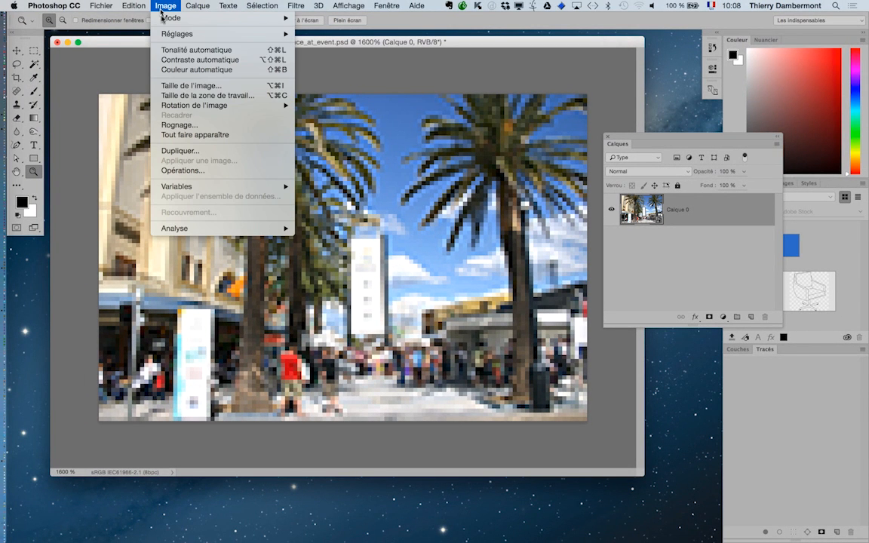
{"action": "left_click", "coordinate": [171, 88]}
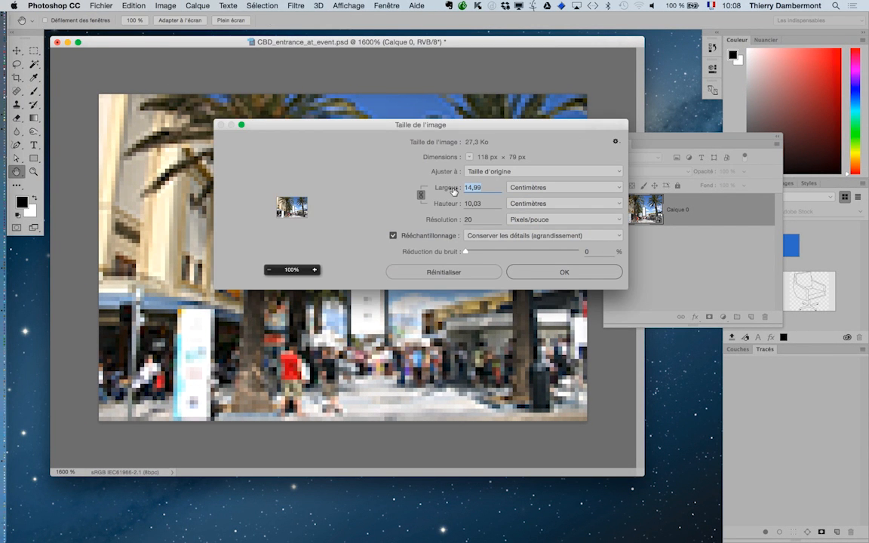
{"action": "key", "text": "alt+super+8"}
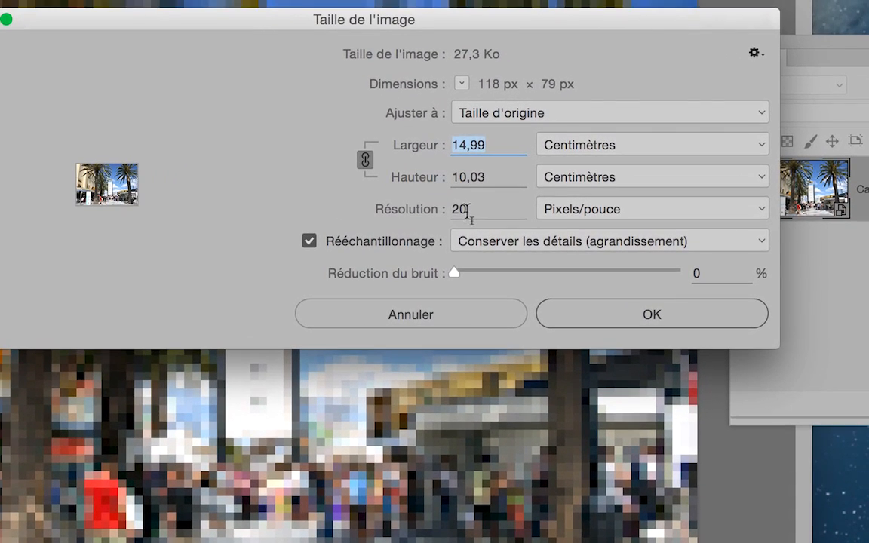
{"action": "double_click", "coordinate": [472, 231]}
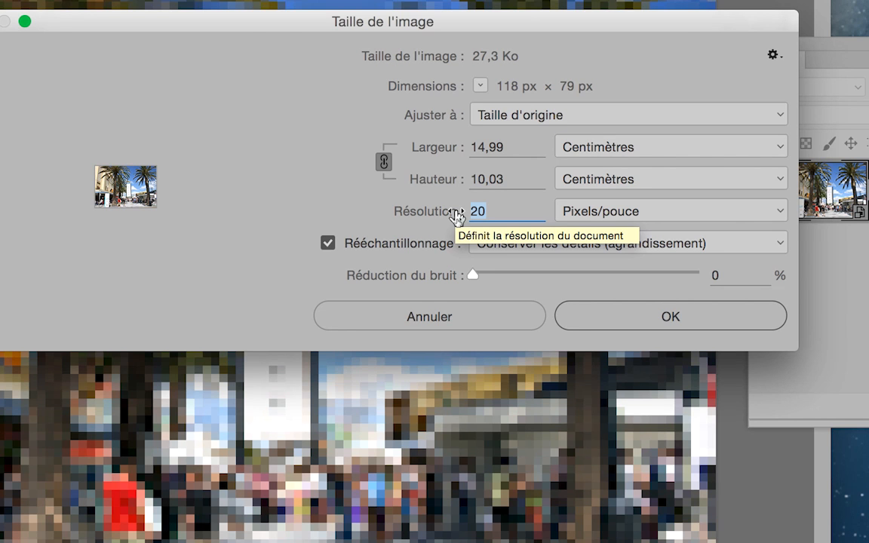
{"action": "type", "text": "200"}
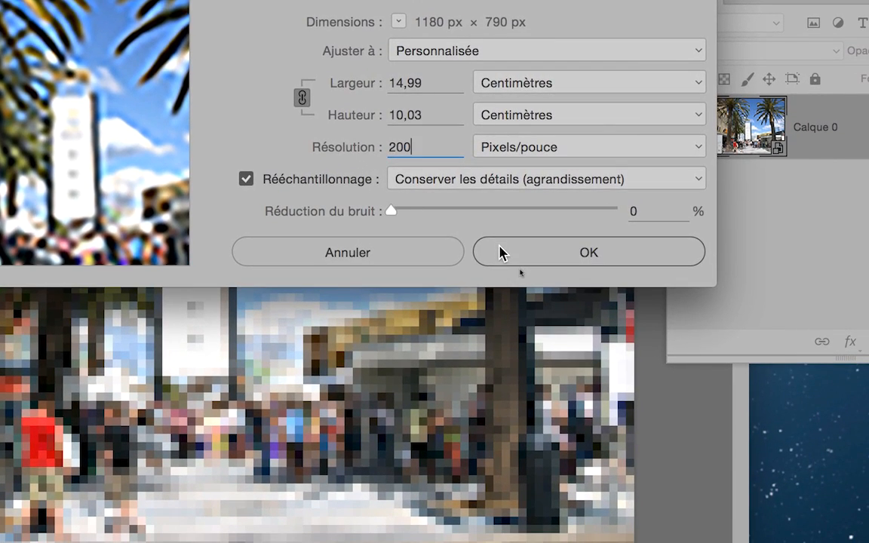
{"action": "left_click", "coordinate": [499, 249]}
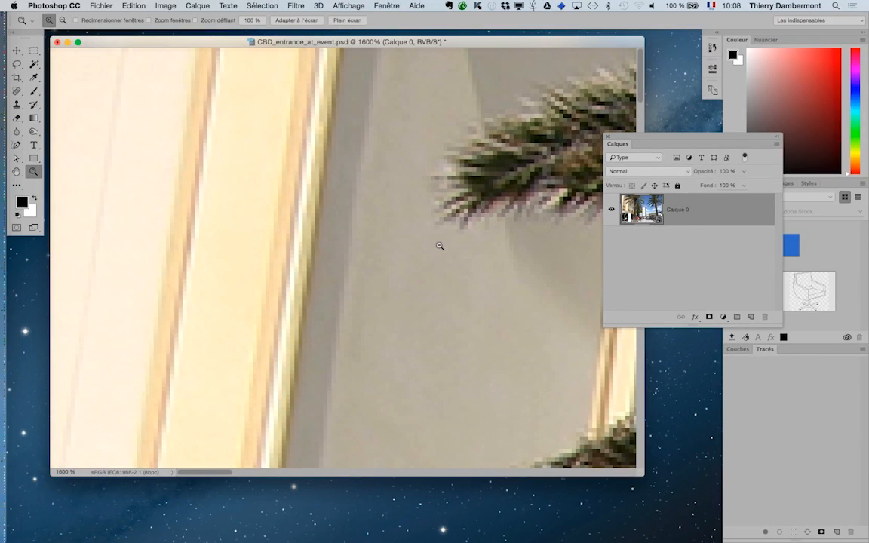
- Inspect the building facade and palm fronds of the enlarged image from 1600% out to 200% magnification
{"action": "left_click", "coordinate": [439, 246], "text": "alt"}
{"action": "left_click", "coordinate": [439, 246], "text": "alt"}
{"action": "left_click", "coordinate": [437, 246], "text": "alt"}
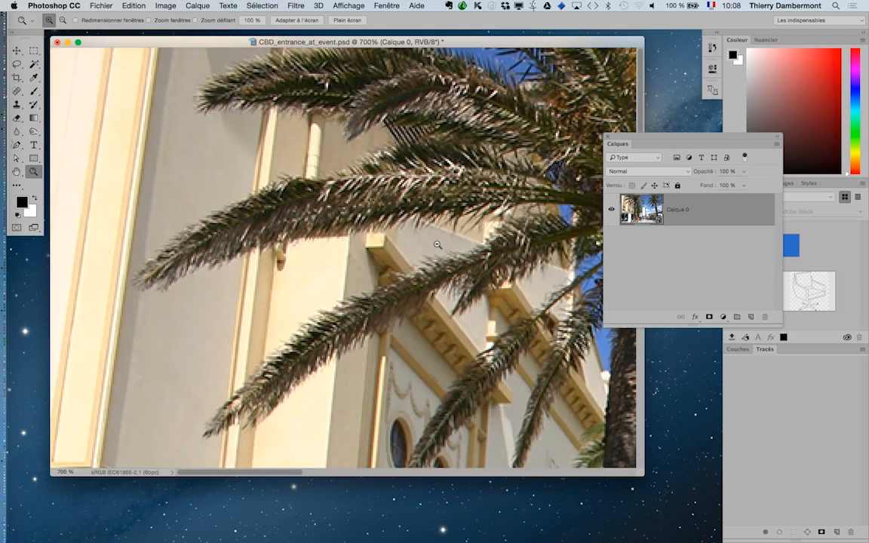
{"action": "left_click", "coordinate": [437, 245], "text": "alt"}
{"action": "left_click", "coordinate": [439, 246], "text": "alt"}
{"action": "left_click", "coordinate": [445, 247], "text": "alt"}
{"action": "left_click", "coordinate": [467, 246], "text": "alt"}
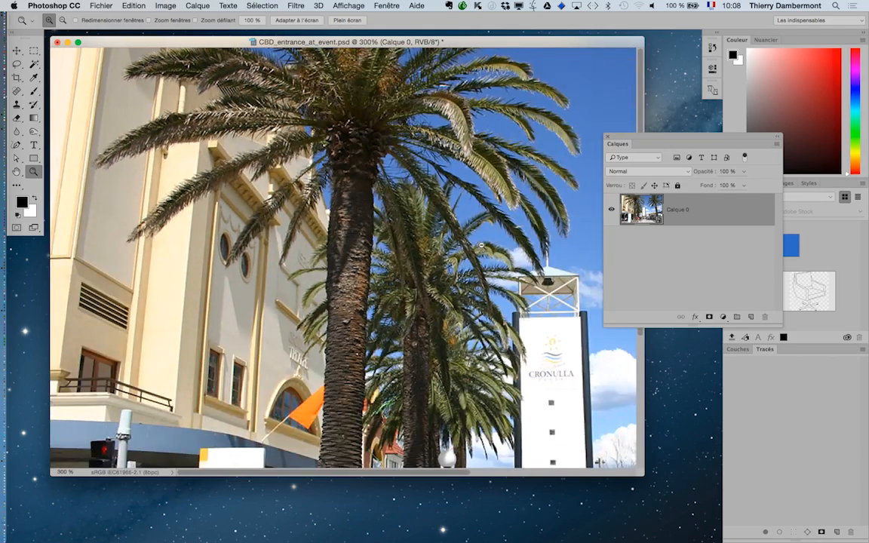
{"action": "left_click", "coordinate": [494, 247], "text": "alt"}
- Examine the palm trees and the Cronulla tower sign at 500%, then return to the 200% overview
{"action": "left_click", "coordinate": [348, 166]}
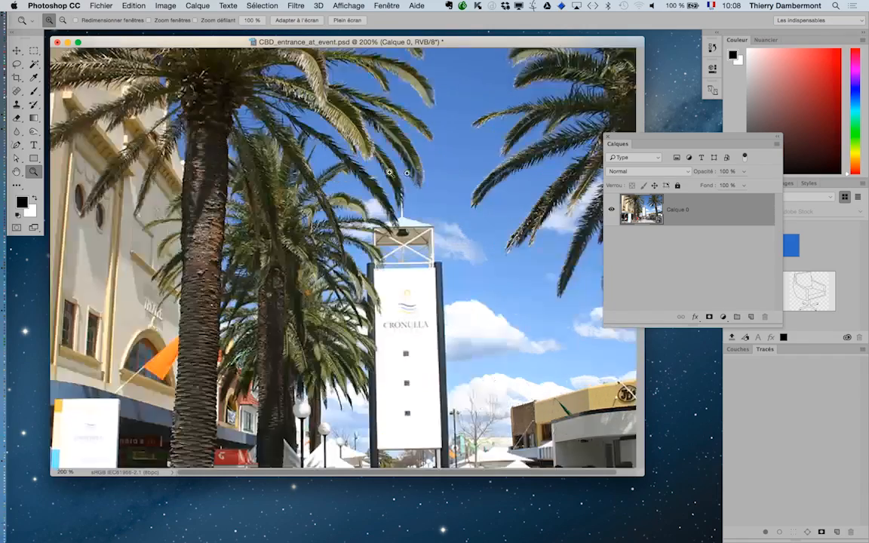
{"action": "left_click", "coordinate": [368, 157]}
{"action": "left_click", "coordinate": [325, 160]}
{"action": "left_click", "coordinate": [308, 226]}
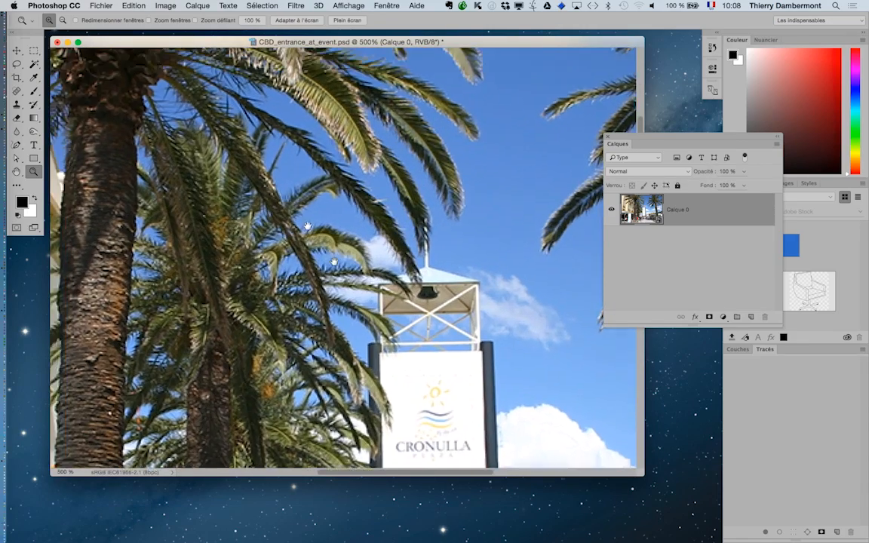
{"action": "left_click_drag", "start_coordinate": [307, 227], "coordinate": [411, 371]}
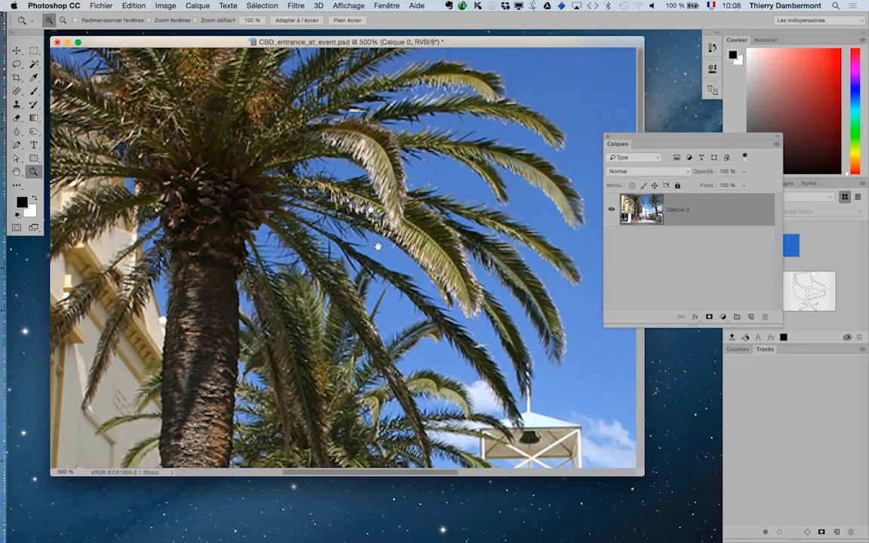
{"action": "scroll", "coordinate": [378, 246], "scroll_direction": "down", "scroll_amount": 10}
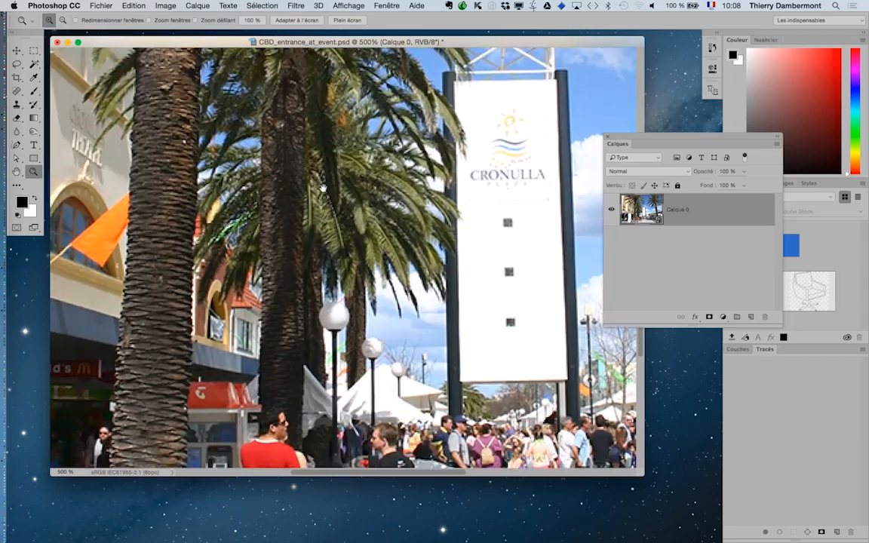
{"action": "left_click", "coordinate": [368, 231], "text": "alt"}
{"action": "left_click", "coordinate": [371, 231], "text": "alt"}
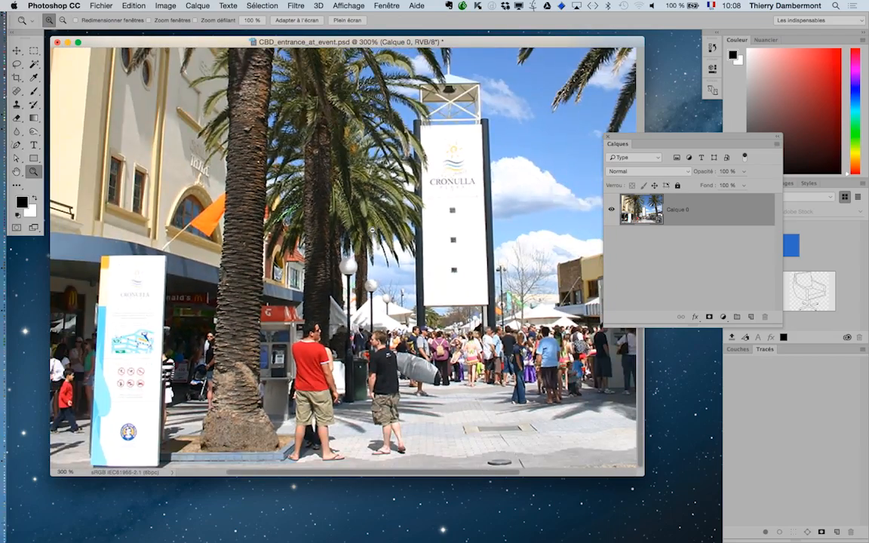
{"action": "left_click", "coordinate": [371, 231], "text": "alt"}
- Review the enlarged photo's pixel dimensions, width, height and resolution in the image size settings
{"action": "left_click", "coordinate": [160, 5]}
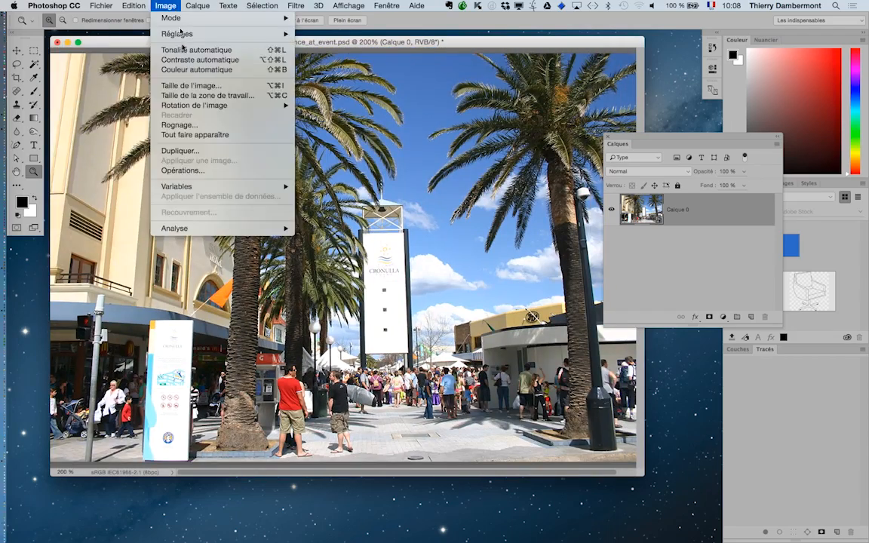
{"action": "left_click", "coordinate": [190, 86]}
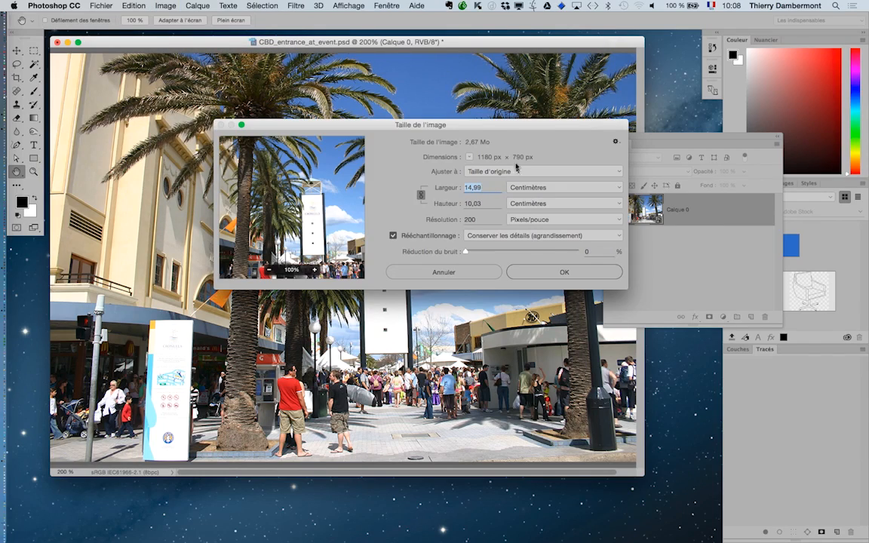
{"action": "key", "text": "alt"}
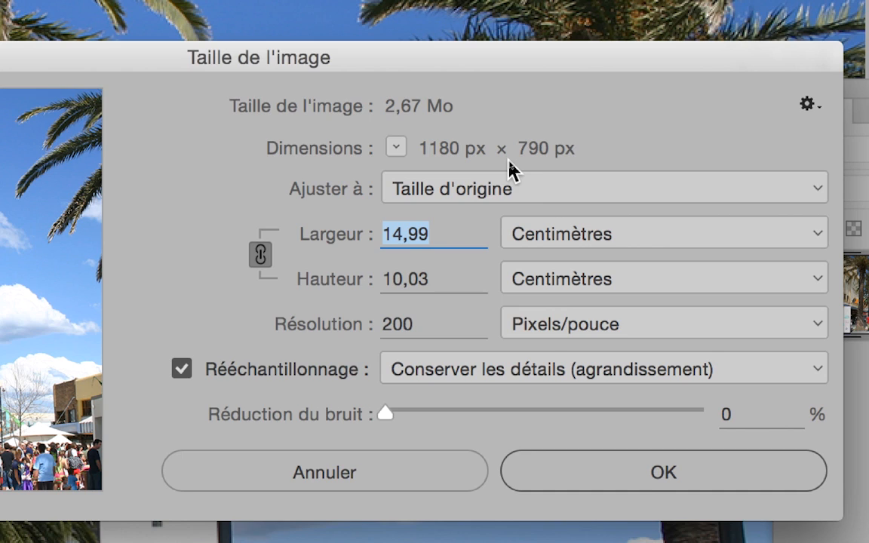
{"action": "key", "text": "alt"}
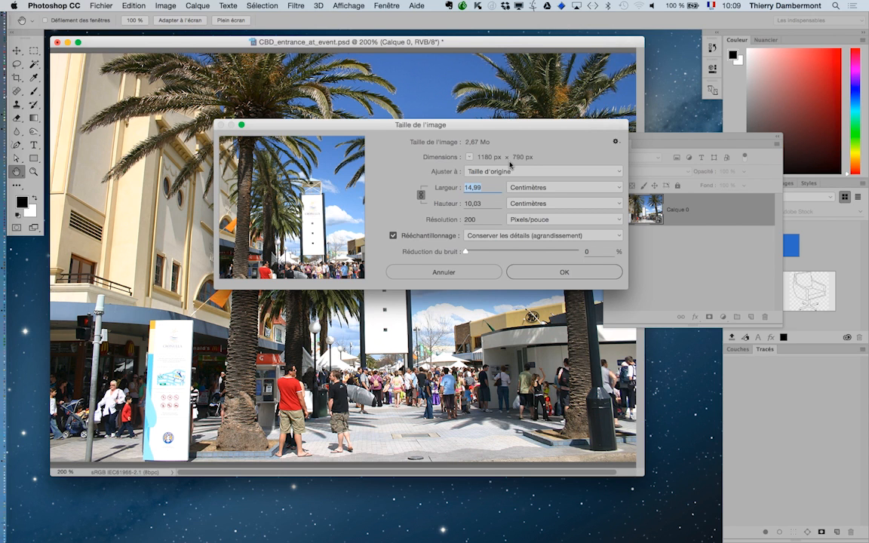
{"action": "left_click_drag", "start_coordinate": [503, 126], "coordinate": [576, 98]}
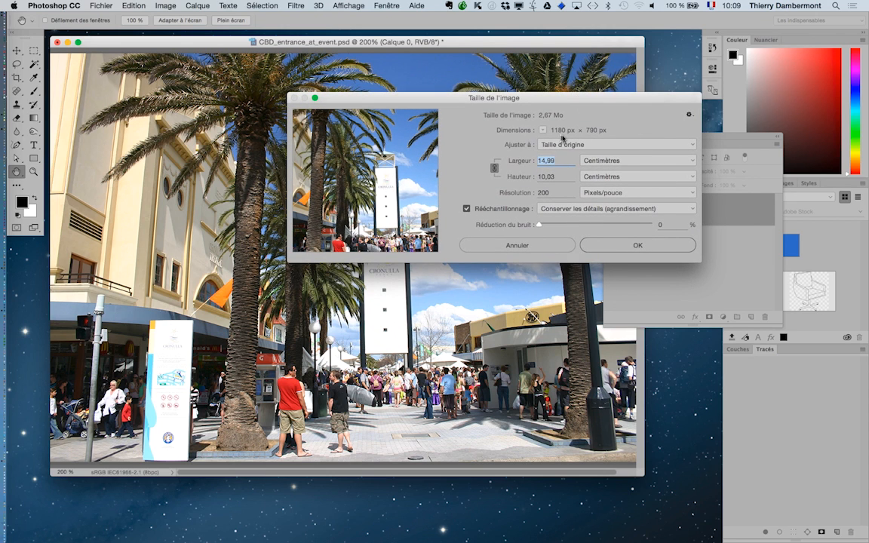
{"action": "key", "text": "alt+super+8"}
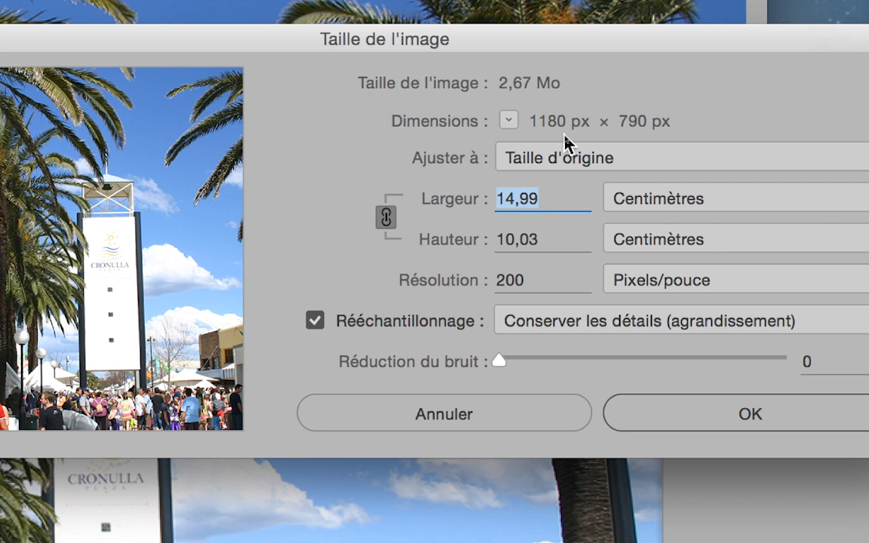
{"action": "key", "text": "alt"}
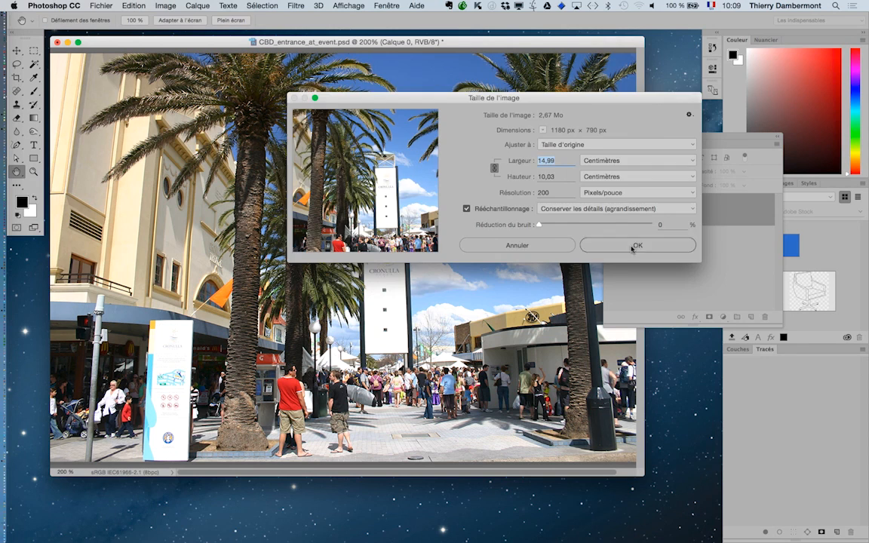
{"action": "left_click", "coordinate": [634, 245]}
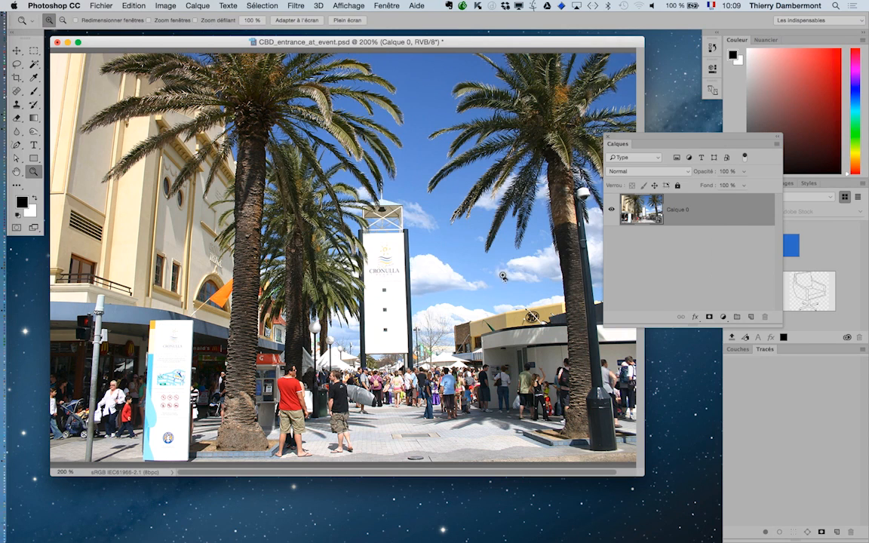